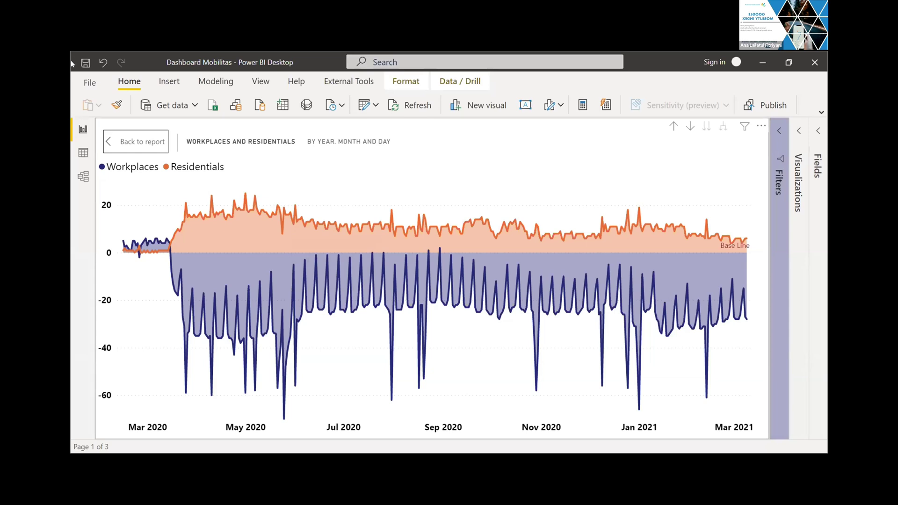
Return from the enlarged chart to the dashboard and set the date filter's end date to 12/31/2020.
click(106, 144)
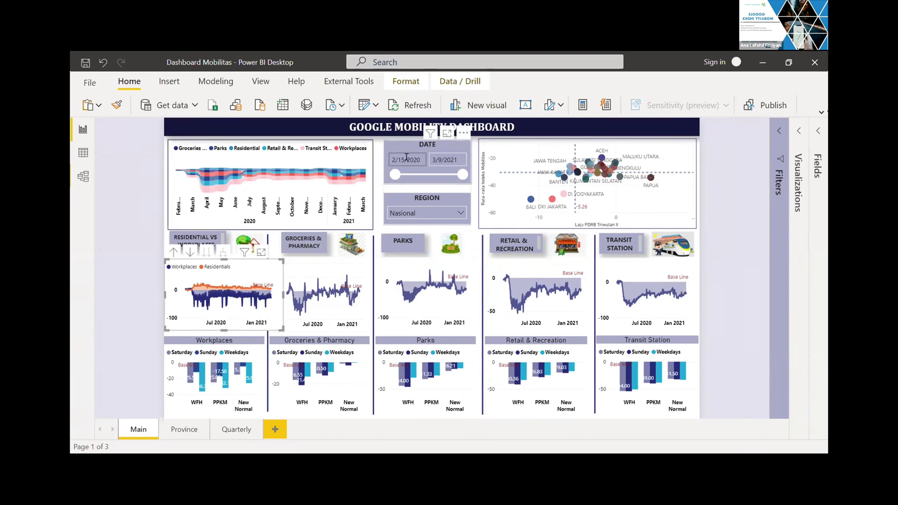
click(445, 159)
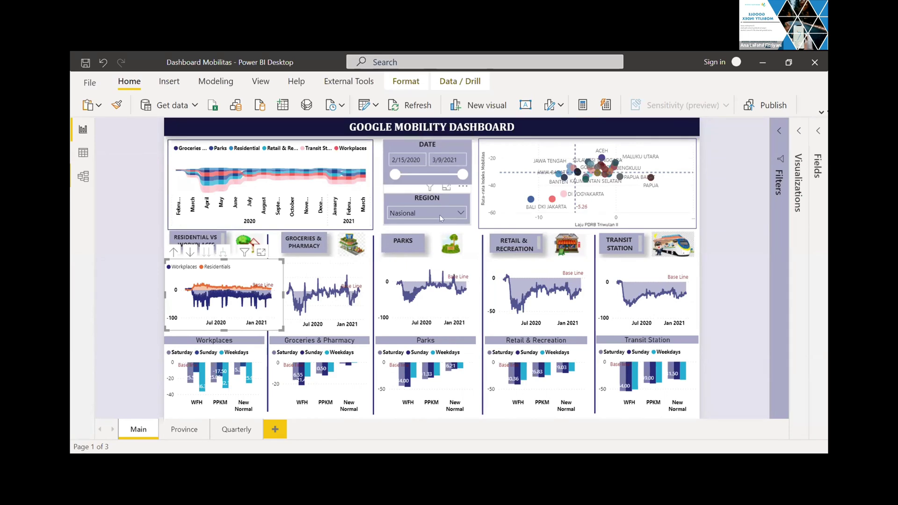
click(449, 159)
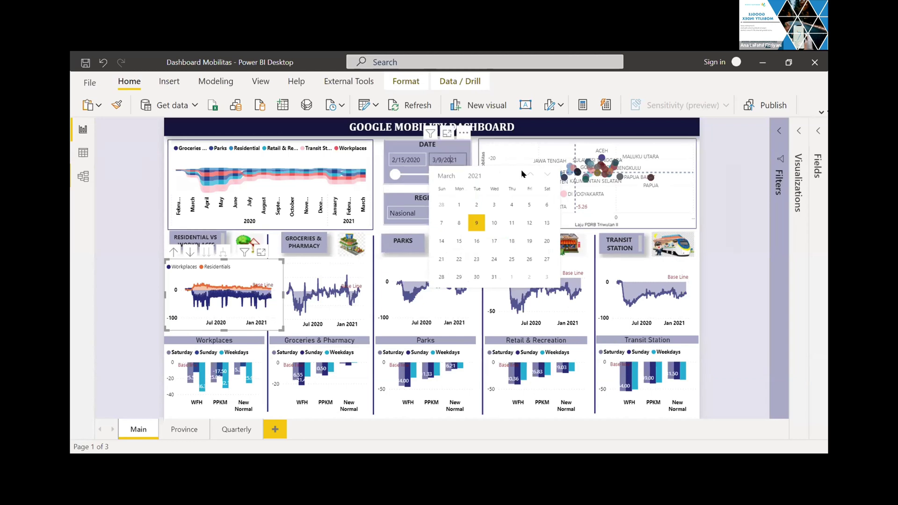
click(530, 174)
click(530, 174)
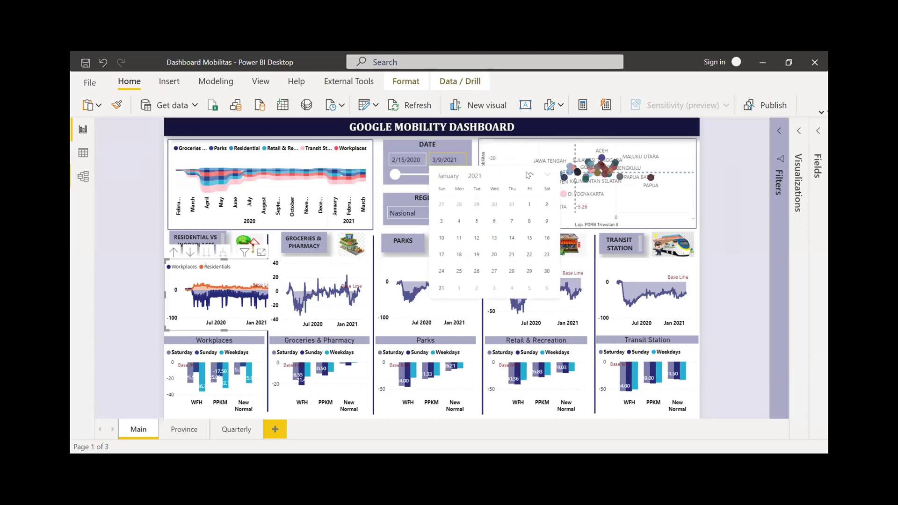
click(529, 174)
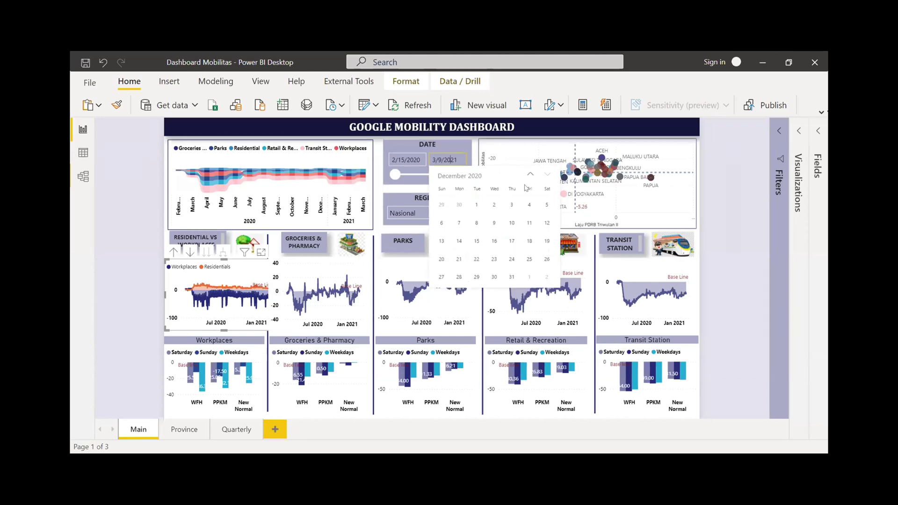
click(510, 277)
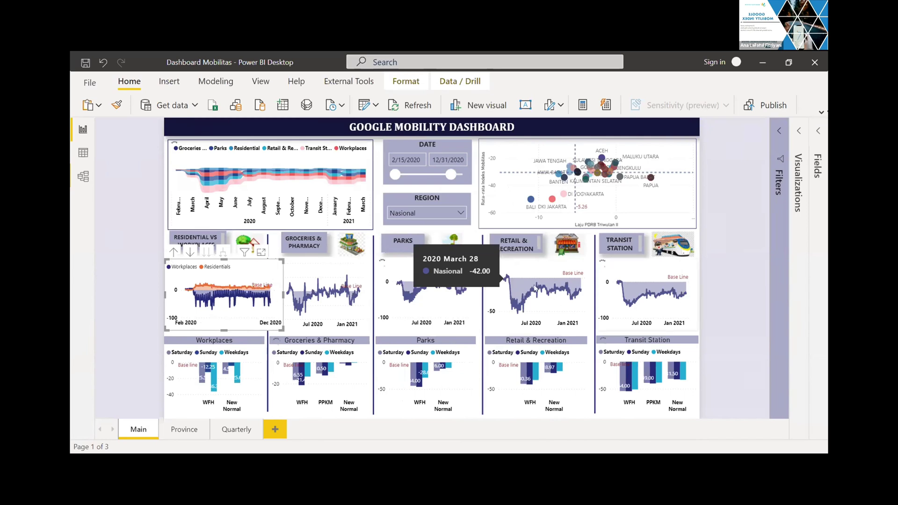
click(459, 159)
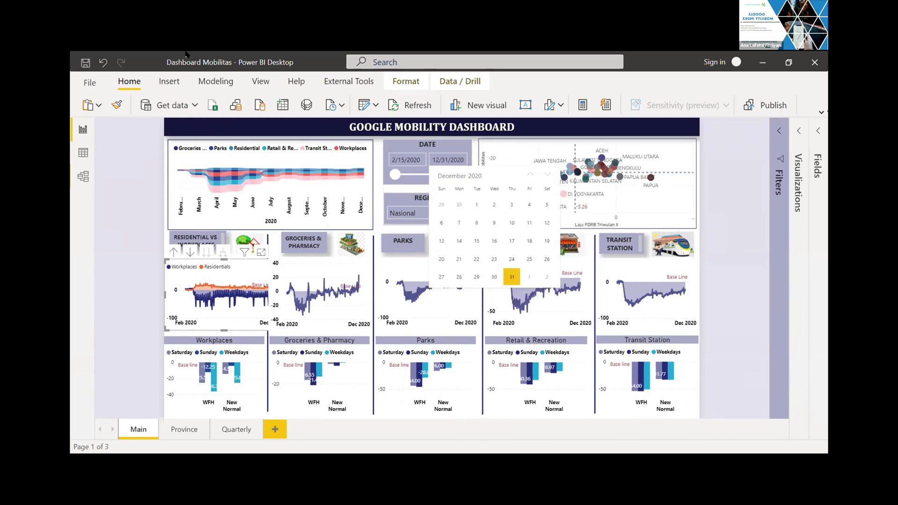
click(368, 219)
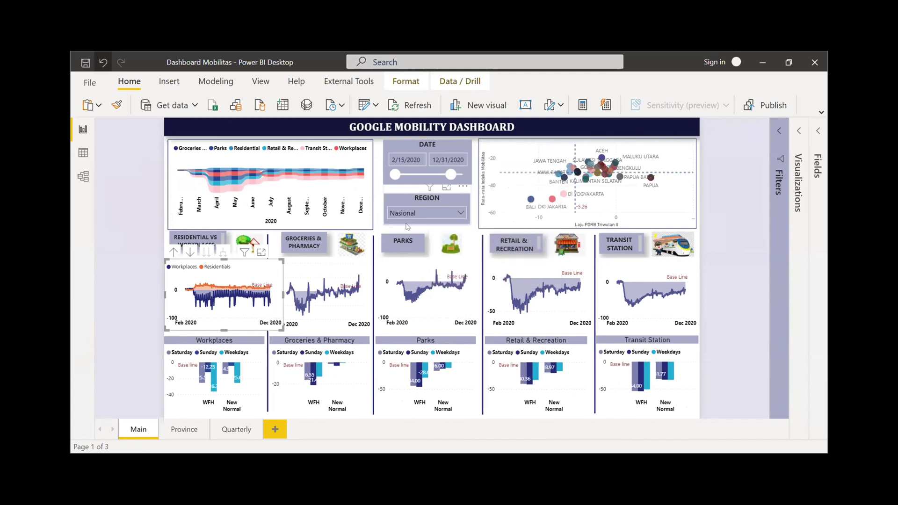
Filter the Main page's region slicer to Bali, Bengkulu and Central Sulawesi.
click(446, 218)
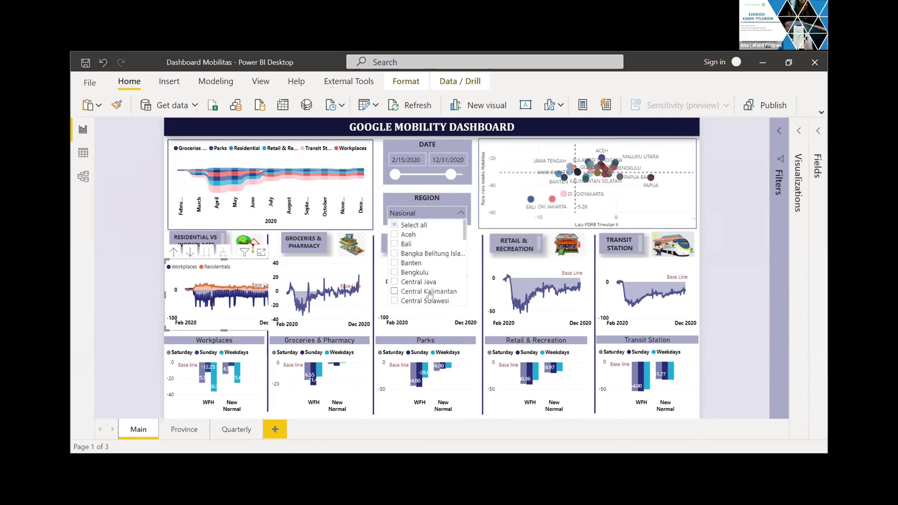
click(404, 244)
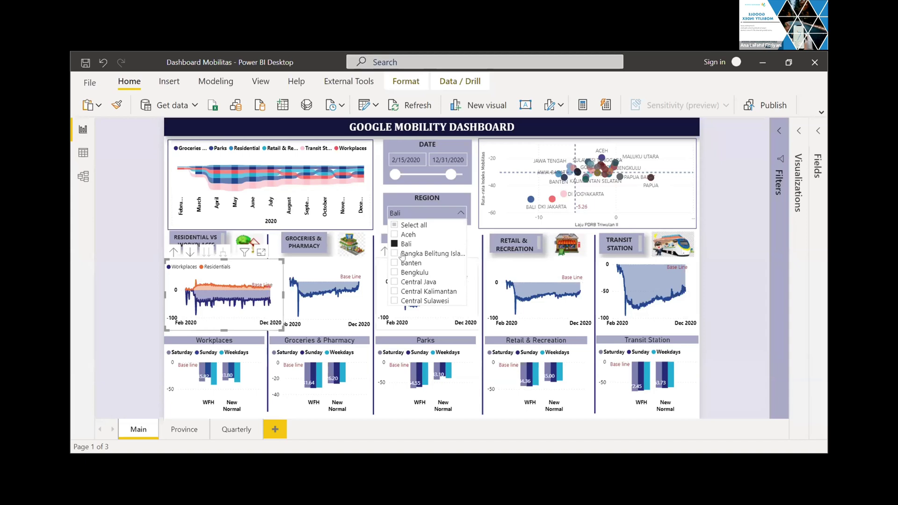
scroll(402, 255, down, 2)
scroll(402, 255, up, 2)
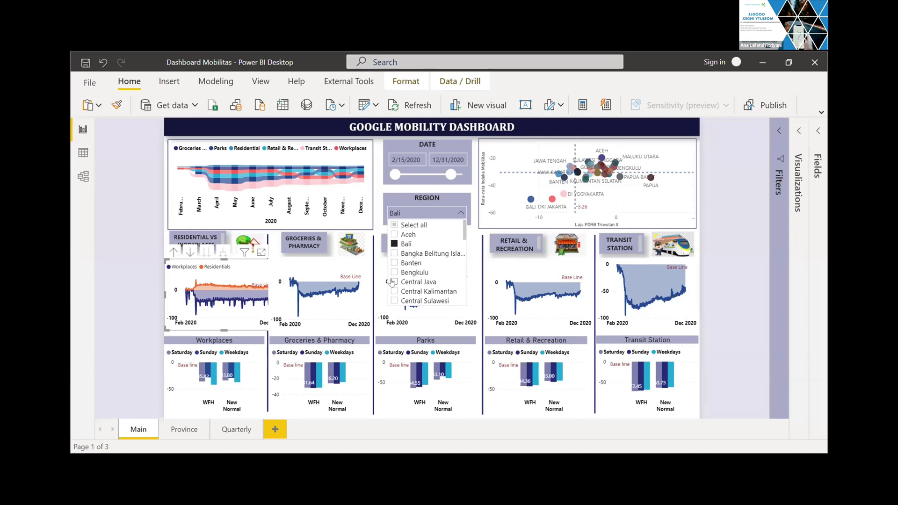
ctrl+click(395, 272)
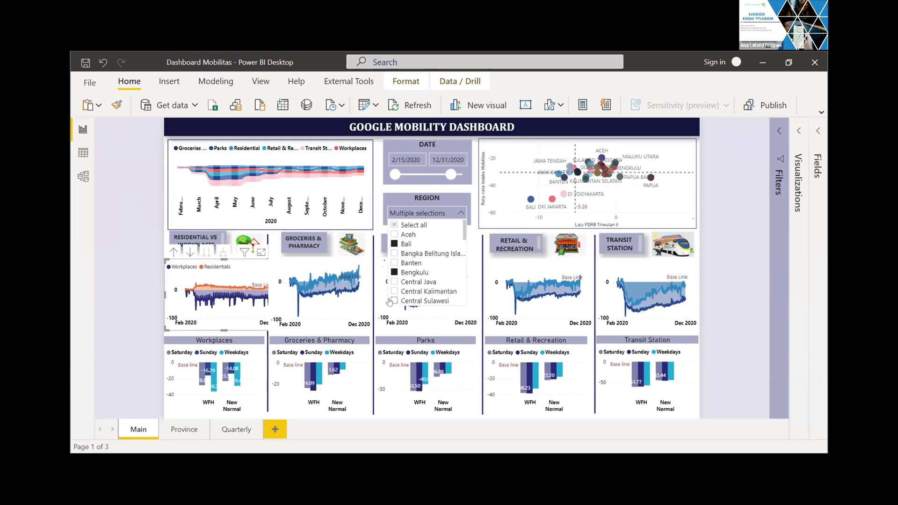
click(393, 301)
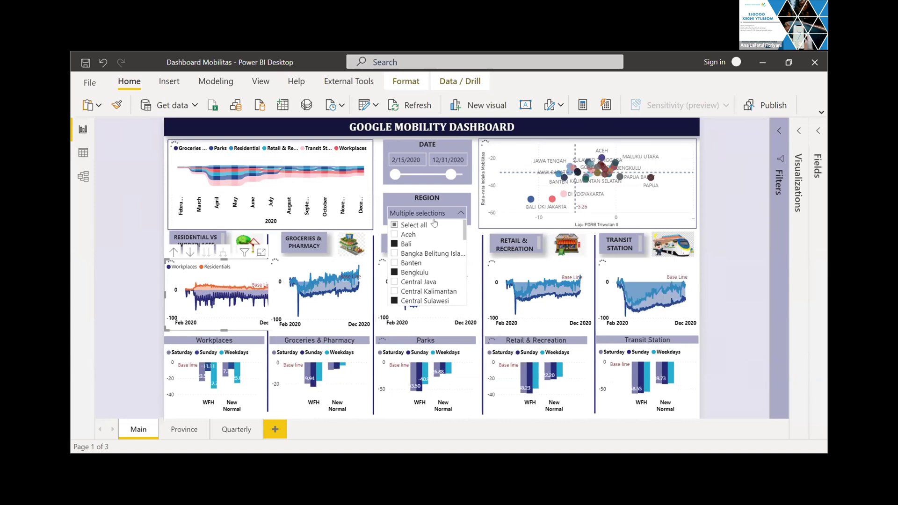
click(402, 244)
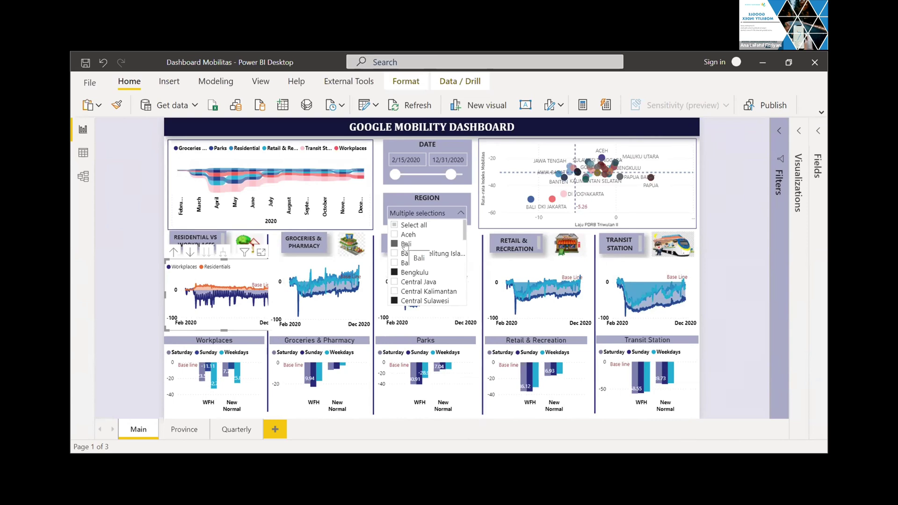
click(462, 212)
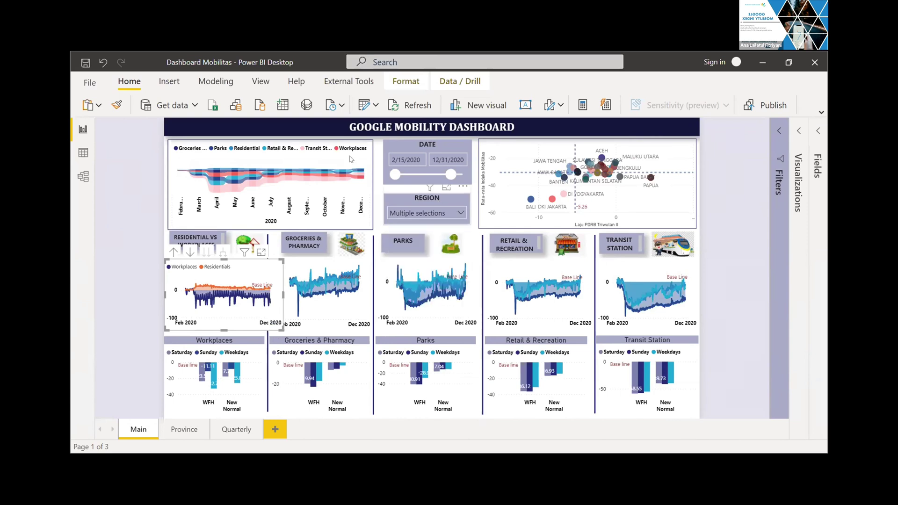
click(103, 62)
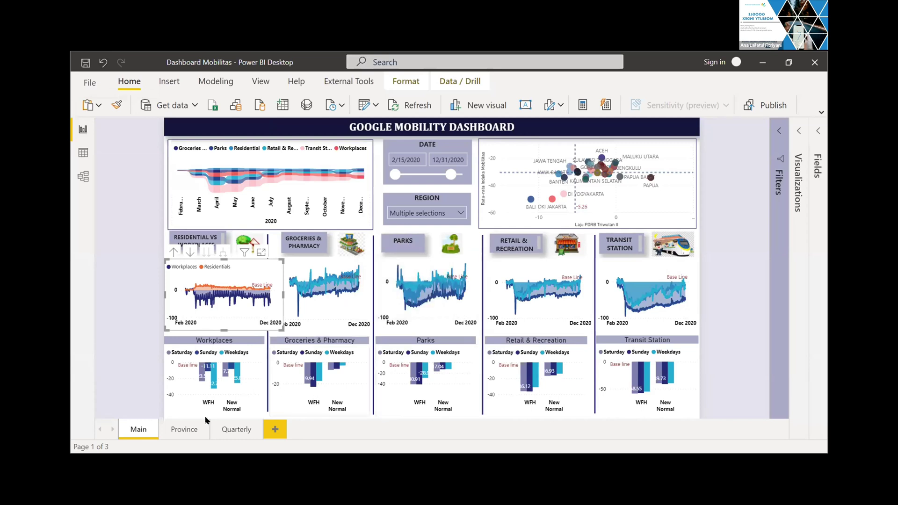
Examine the Residential chart of the Province page enlarged, comparing the selected provinces around September 2020, and return to the report.
click(183, 429)
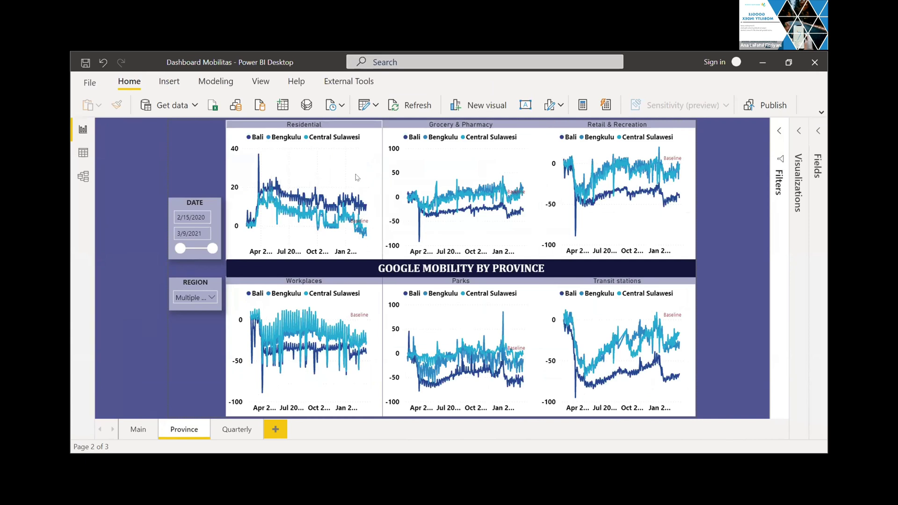
click(359, 213)
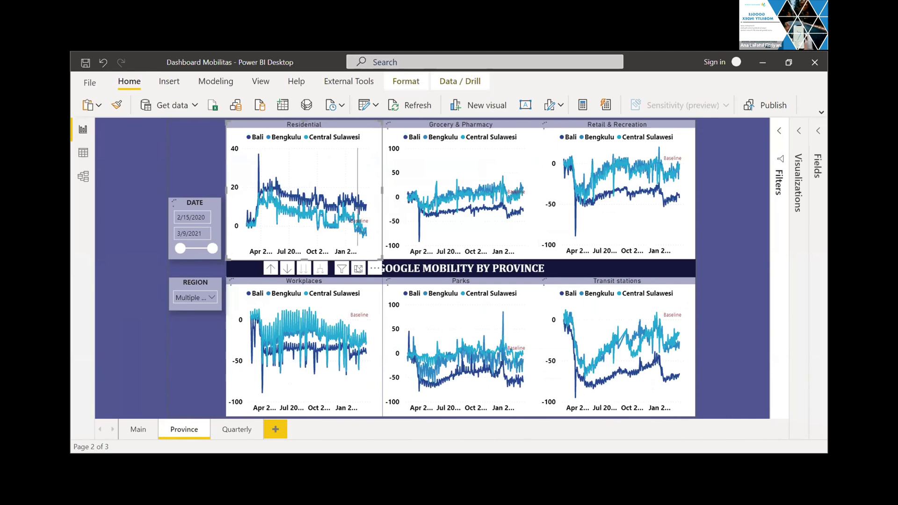
click(358, 269)
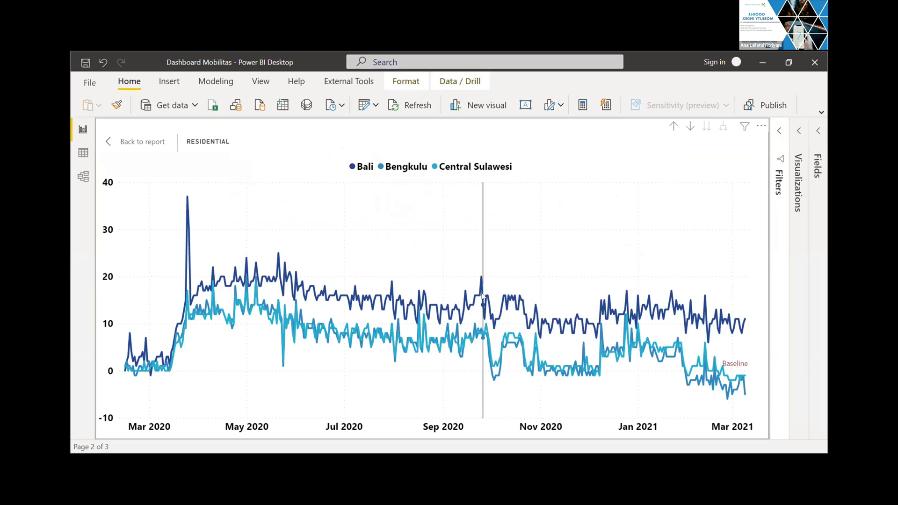
mouse_move(483, 297)
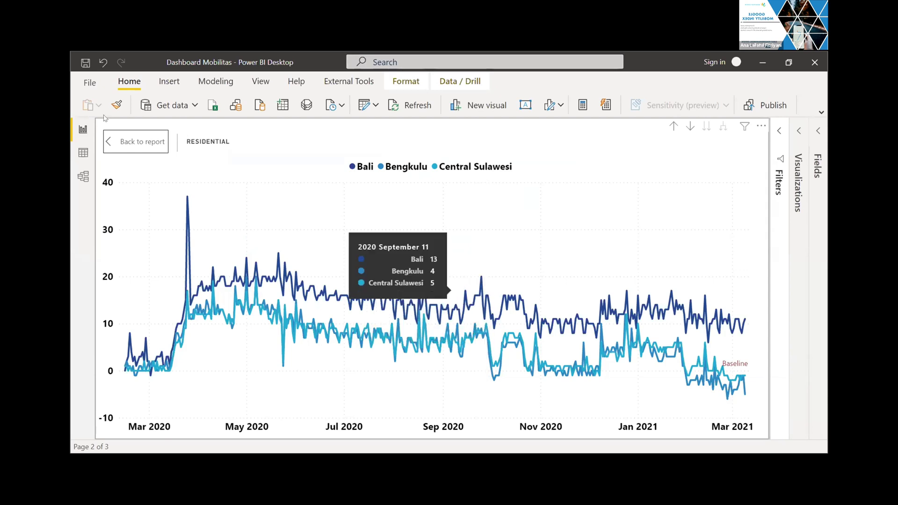
click(108, 143)
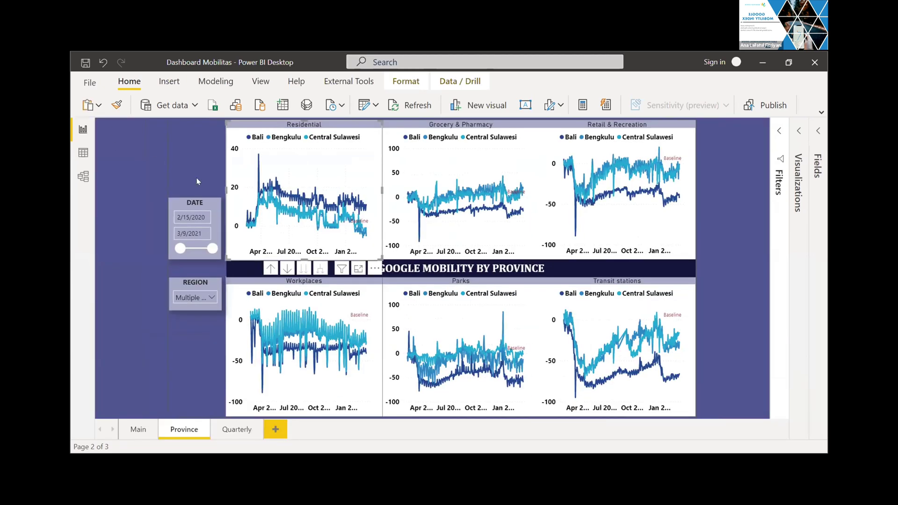
Go back to the Main page and undo the last region selection.
click(138, 428)
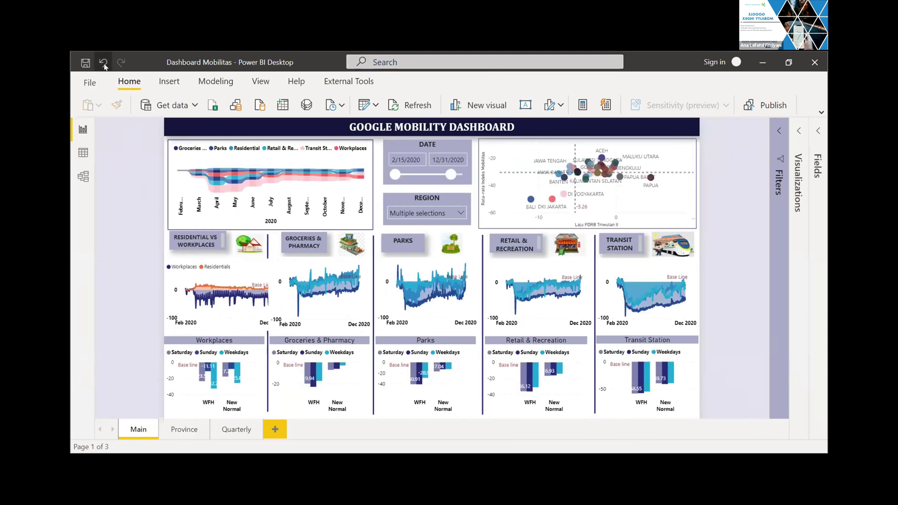
click(103, 64)
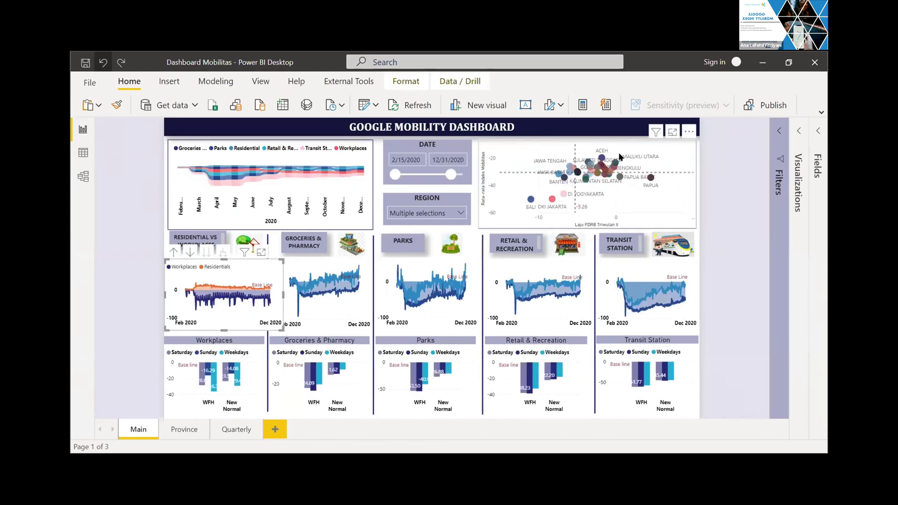
Enlarge the scatter chart of mobility index against PDRB growth, inspect Bali's data point, and return to the dashboard.
click(672, 133)
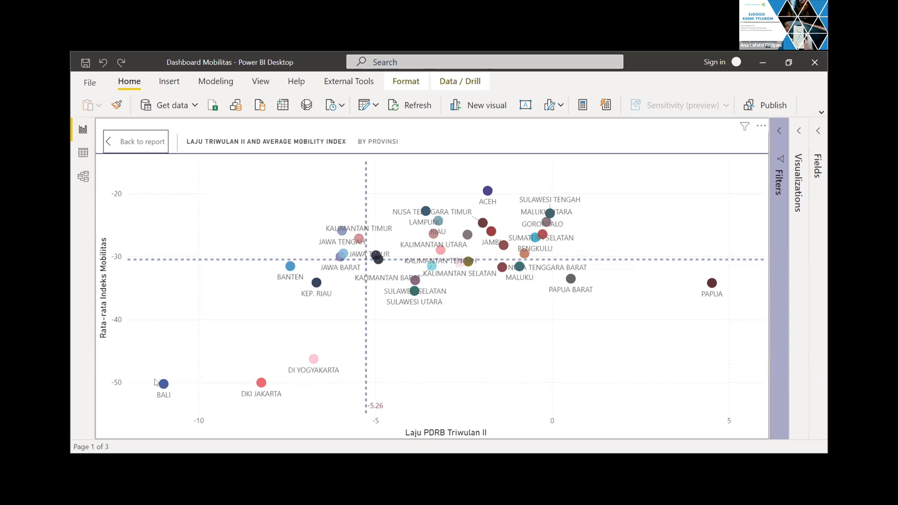
mouse_move(165, 384)
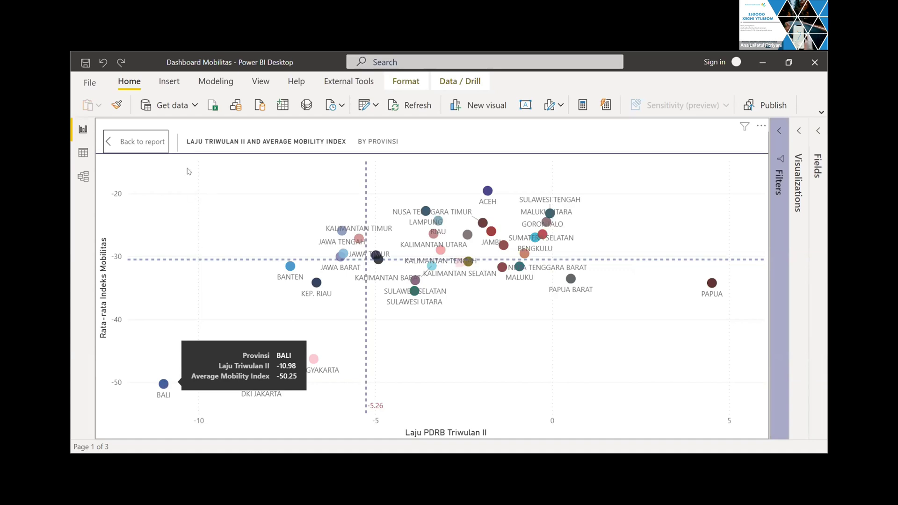
click(106, 142)
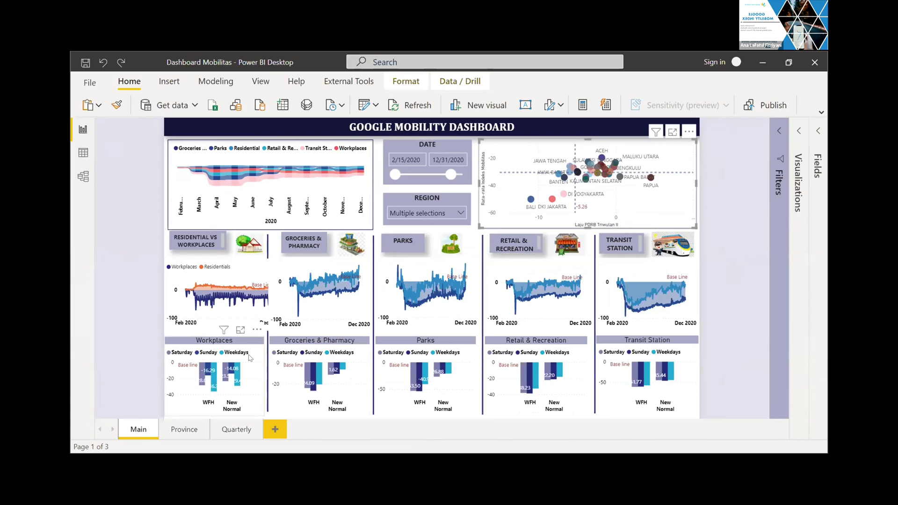
Highlight the Weekdays series in the Workplaces bar chart, examine the chart enlarged, and return to the dashboard.
click(249, 356)
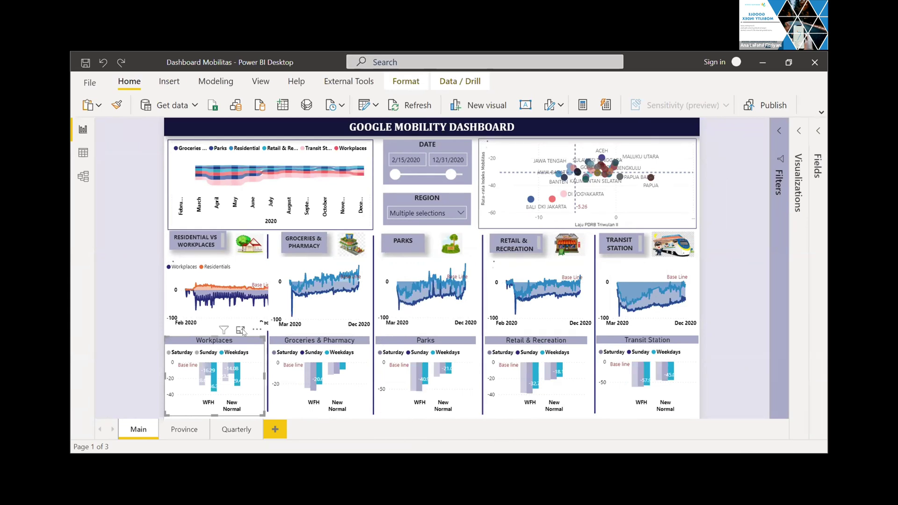
click(240, 331)
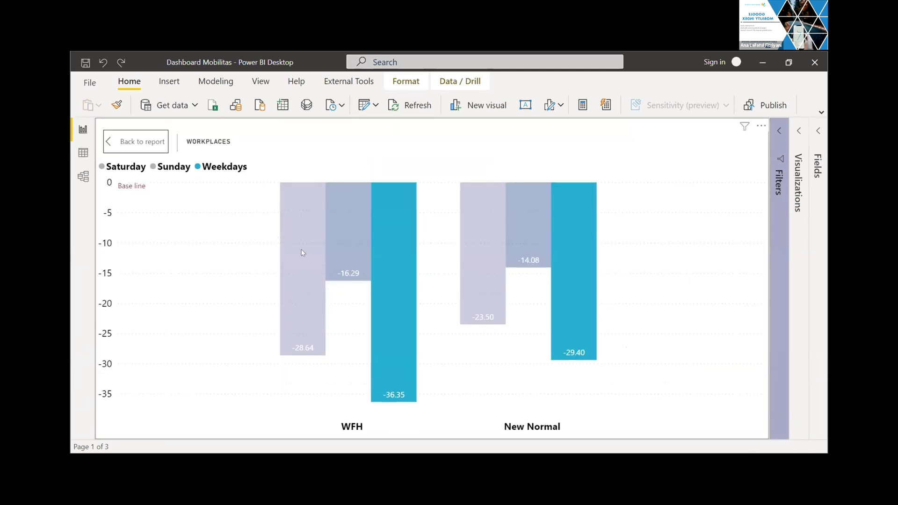
mouse_move(307, 257)
ctrl+click(135, 141)
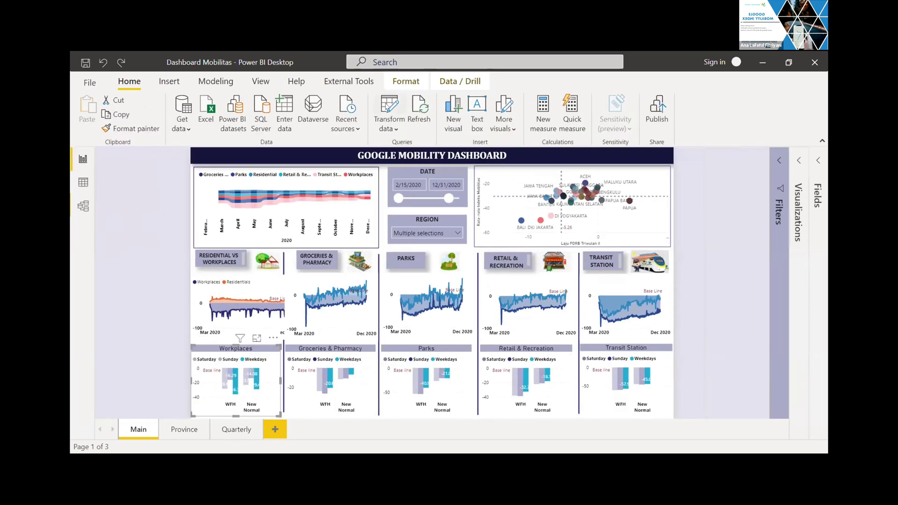
Open the Power Query Editor and bring up the source settings of the 2020_ID_Region_Mobility_Report query.
click(387, 106)
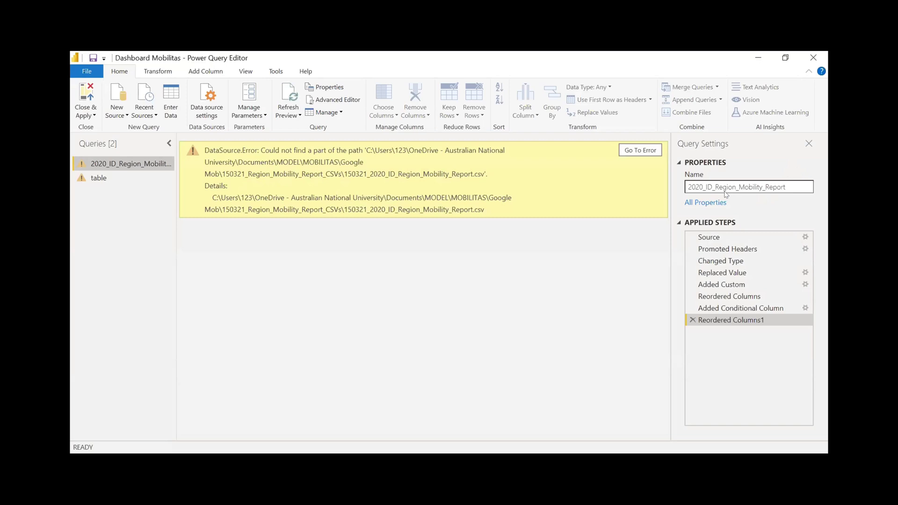
click(803, 237)
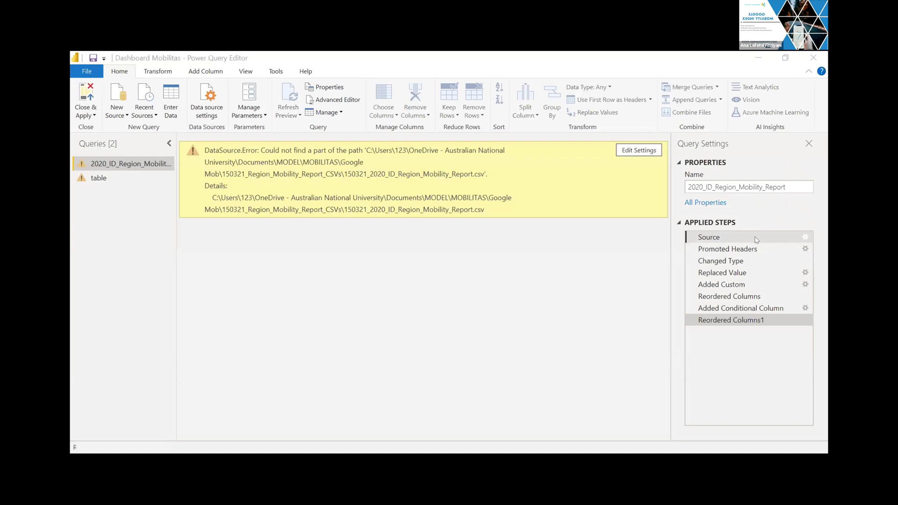
double_click(756, 239)
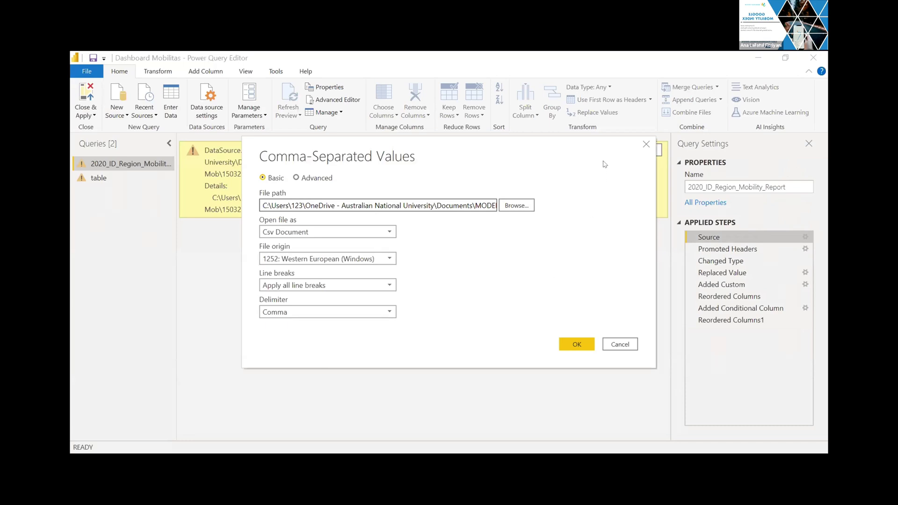
drag(603, 144, 576, 151)
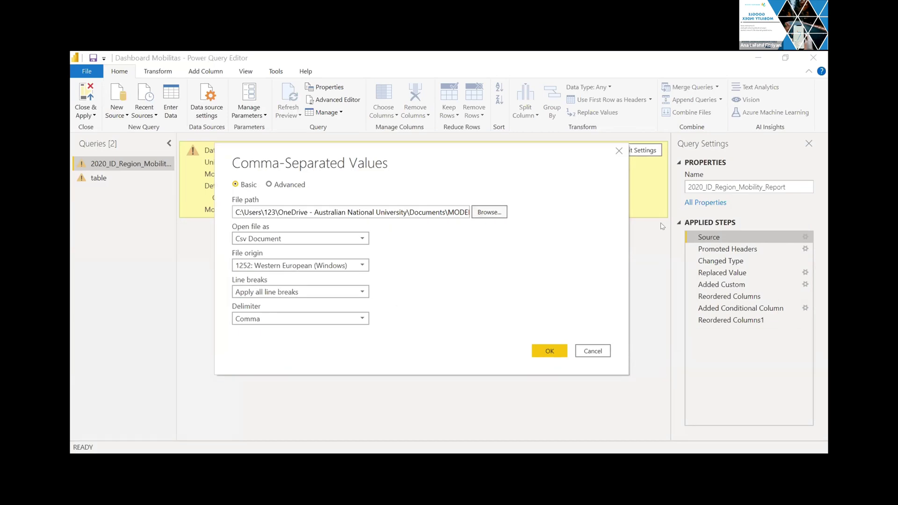
Relink the query's CSV source to 150321_2020_ID_Region_Mobility_Report.csv in C:\BPS\2021\CB Mobility.
click(495, 211)
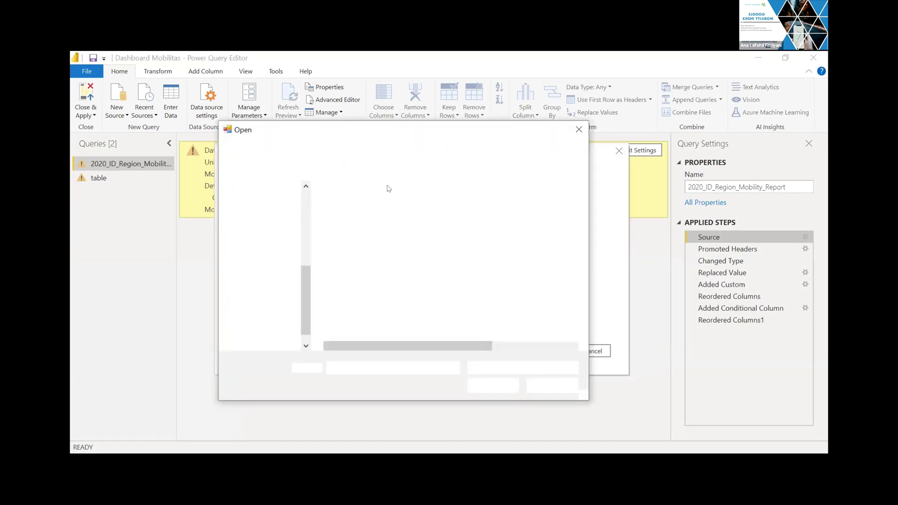
click(269, 278)
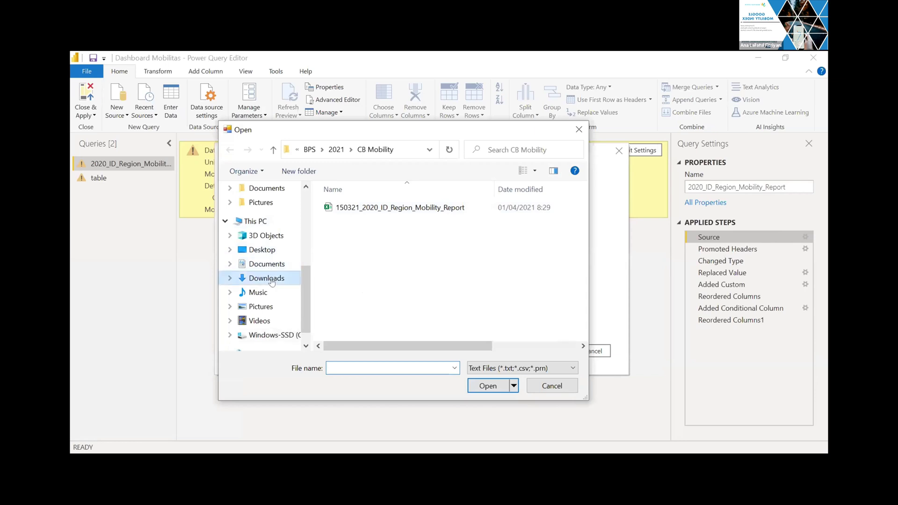
scroll(252, 273, down, 1)
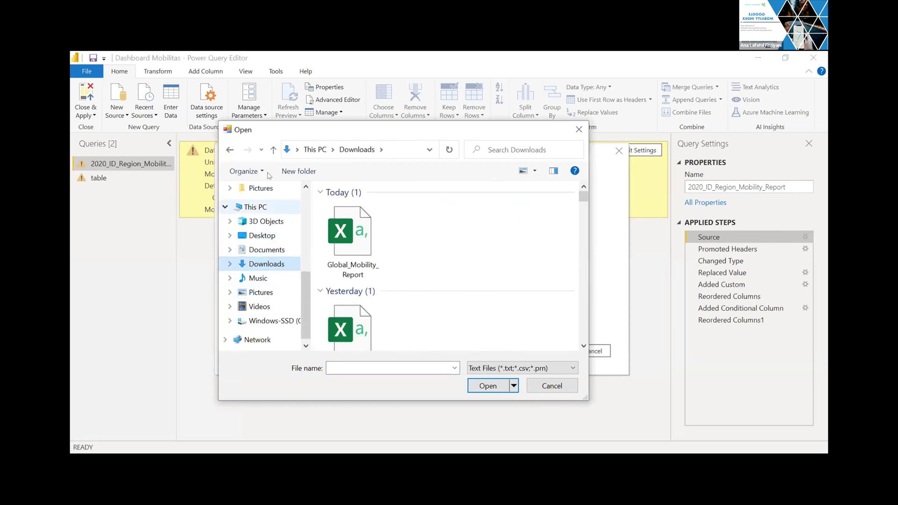
click(229, 150)
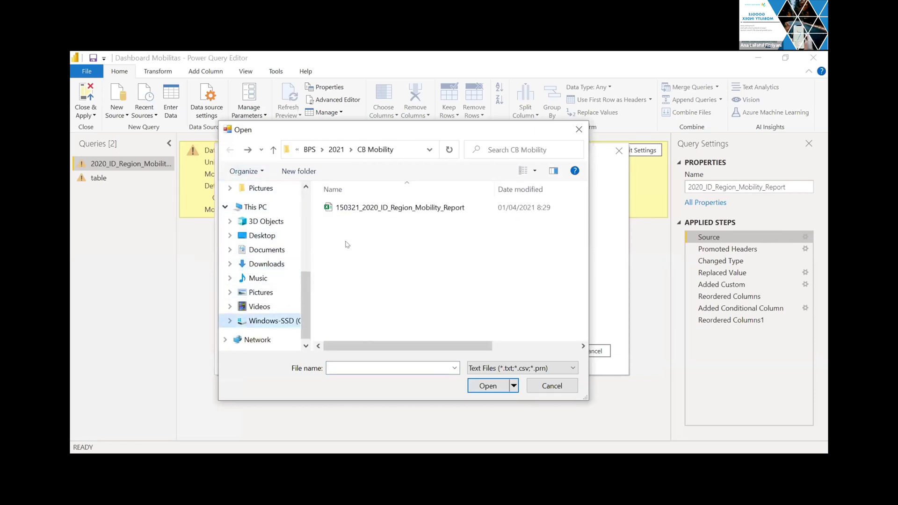
click(378, 207)
click(484, 384)
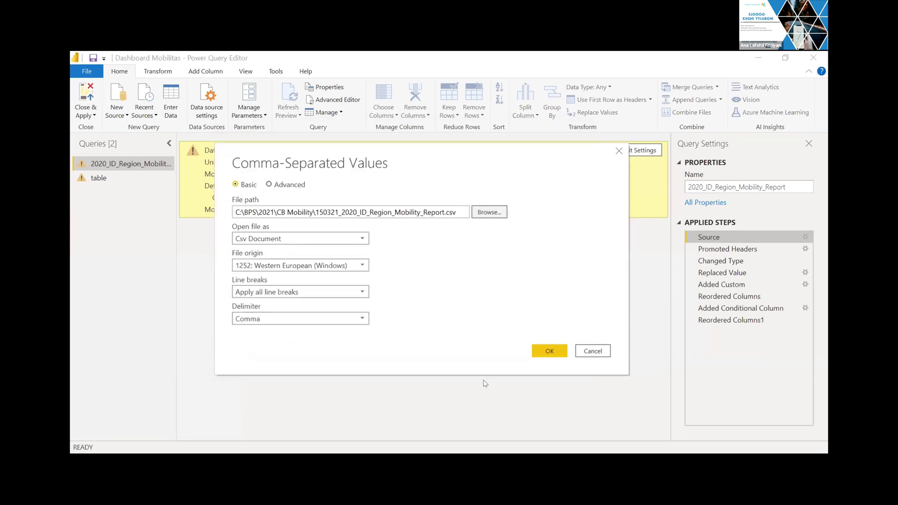
click(547, 348)
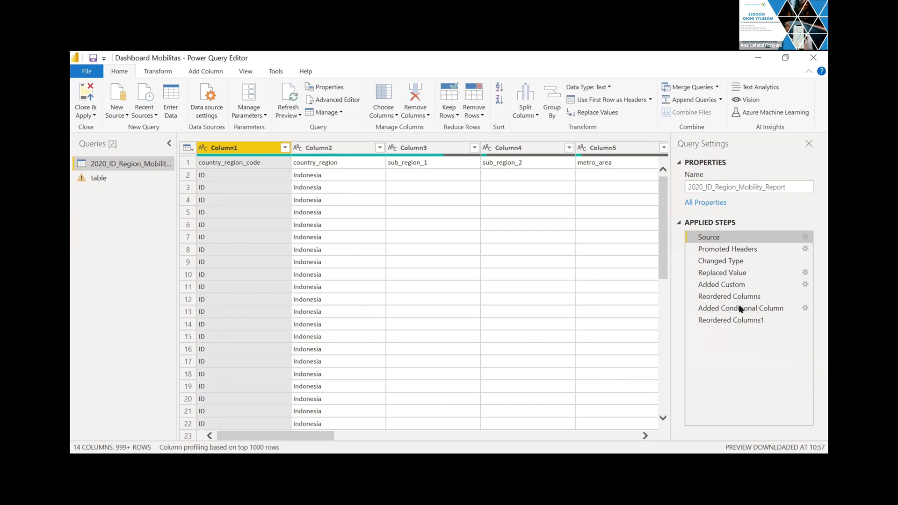
Review the query's Changed Type and Added Custom steps and examine its full code in the Advanced Editor without changing it.
click(743, 262)
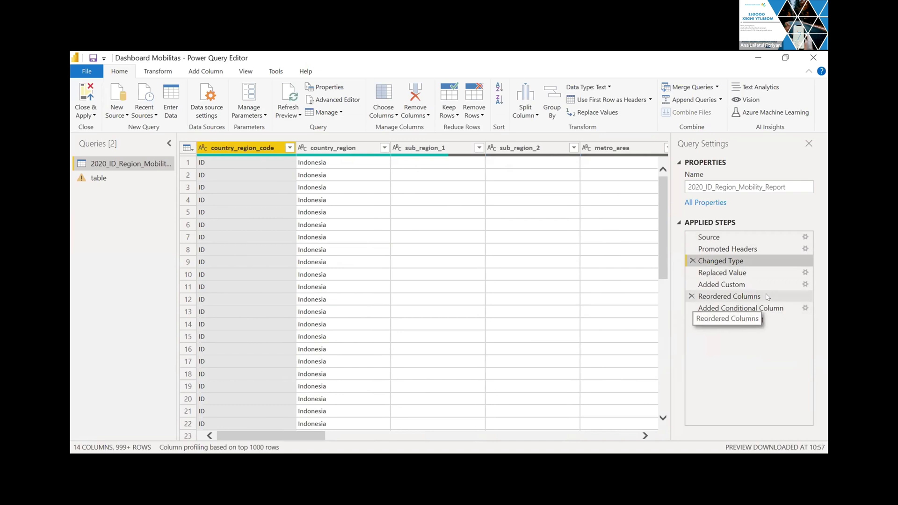
click(747, 286)
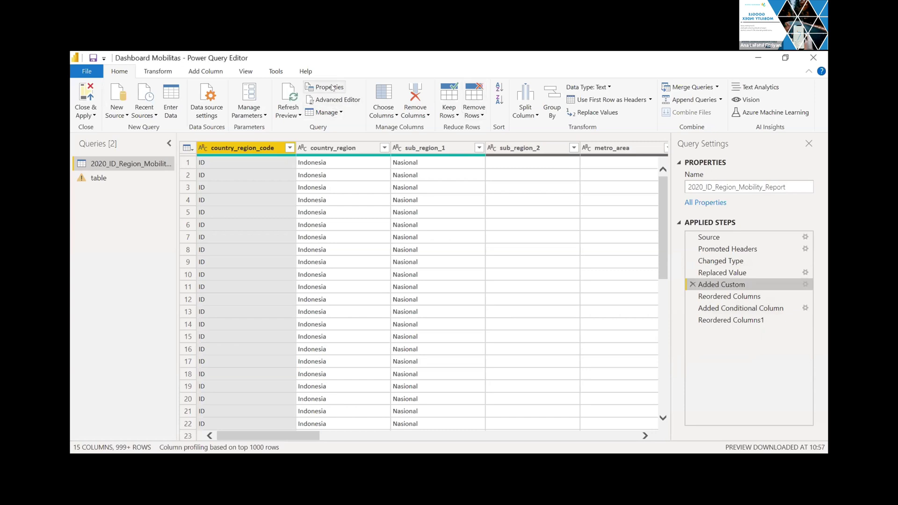
click(338, 99)
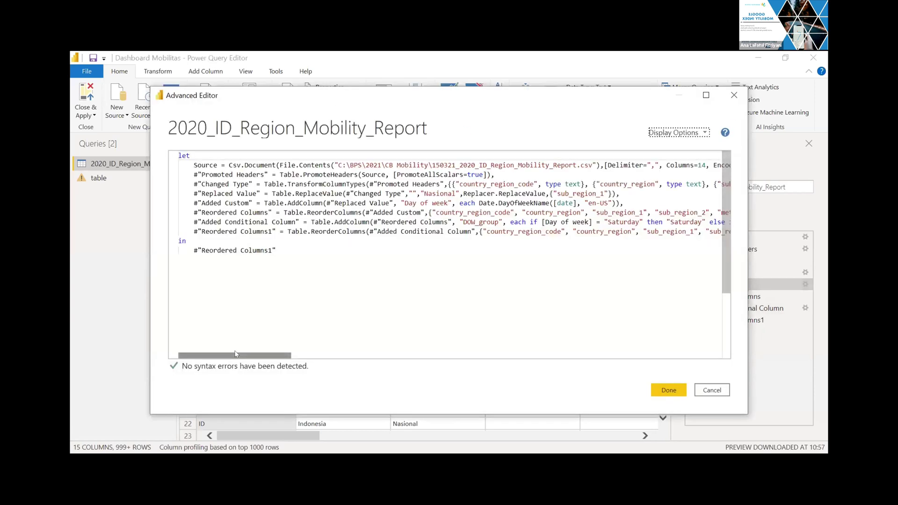
mouse_move(234, 355)
mouse_down()
mouse_move(262, 364)
mouse_move(226, 360)
mouse_up()
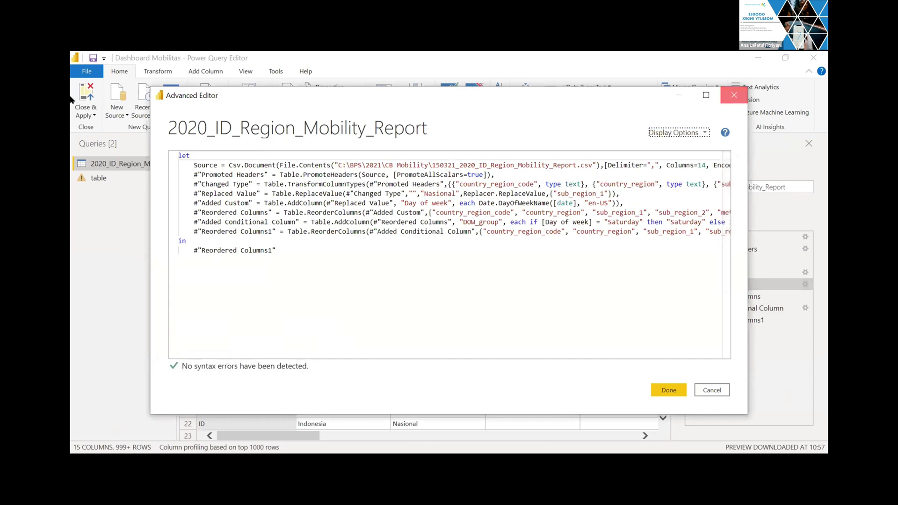
key(Escape)
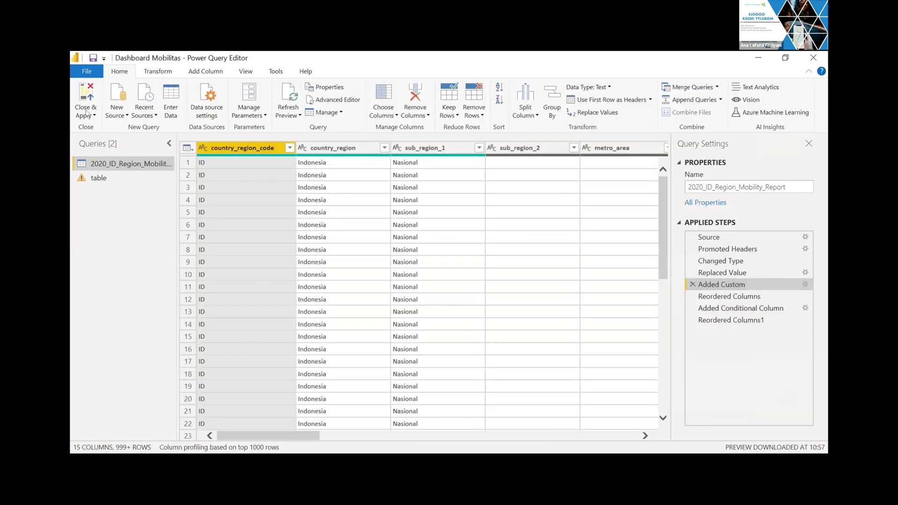
Apply the query changes and close the Power Query Editor to return to the dashboard.
click(87, 114)
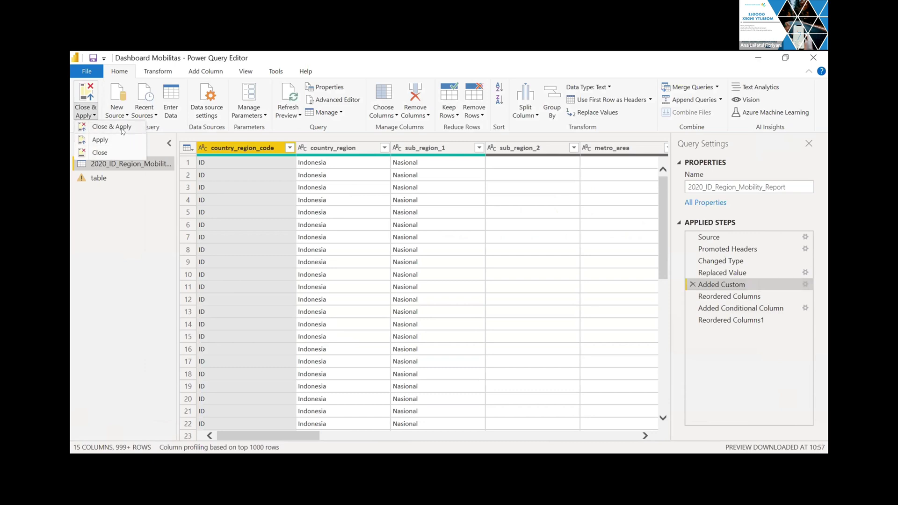
click(122, 127)
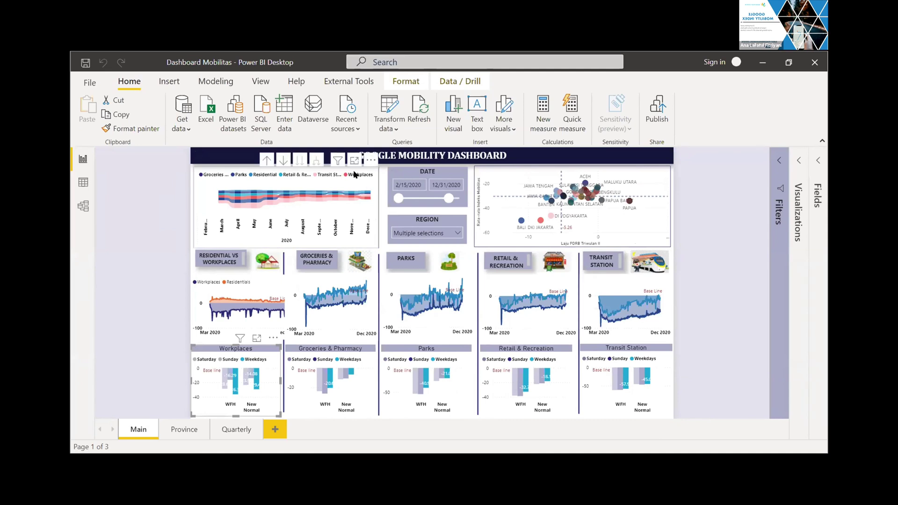
Highlight the Workplaces series in the Main page's monthly ribbon chart, start exporting the chart's data as a CSV file, and cancel the export.
click(354, 175)
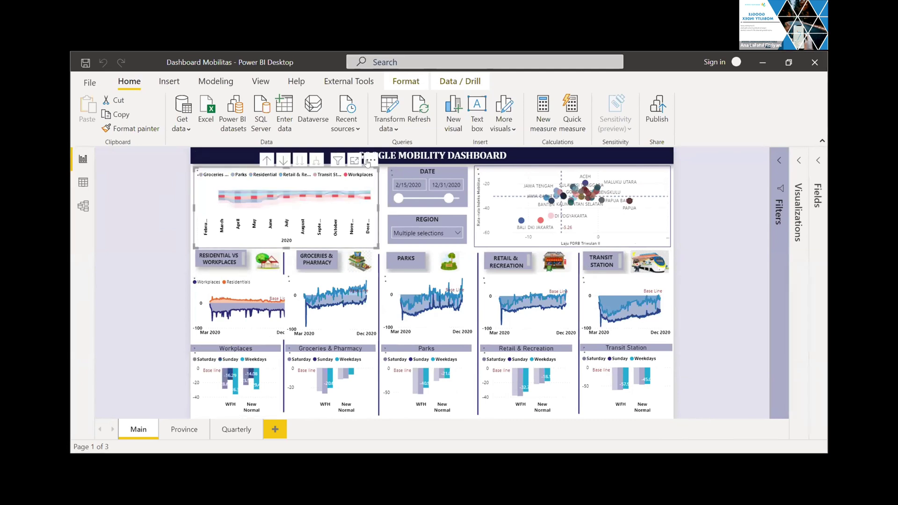
click(370, 160)
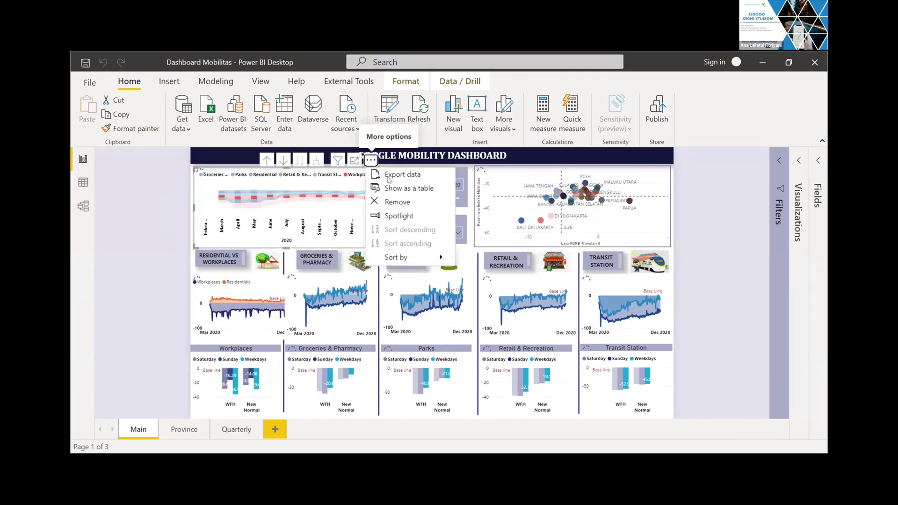
click(358, 219)
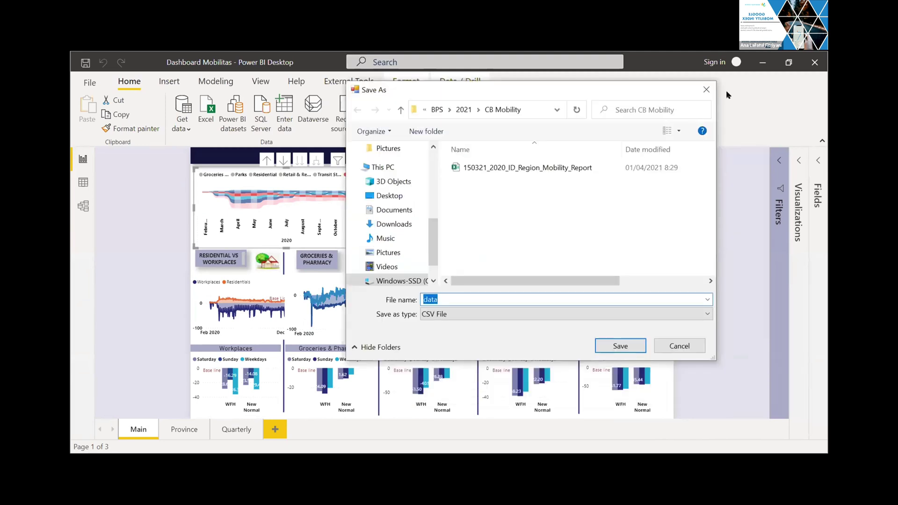
click(707, 90)
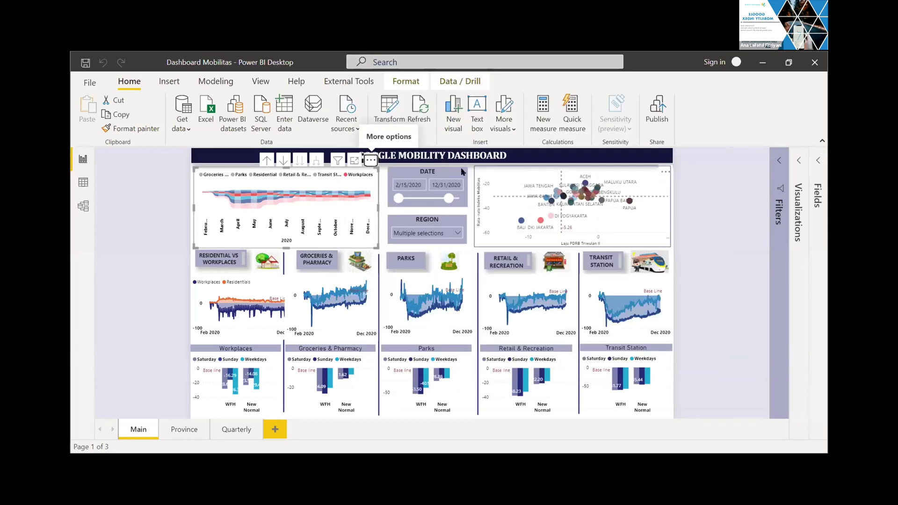
Go to the Quarterly page and inspect the Transit Station value for Qtr 2 of 2020 in the ribbon chart.
click(232, 430)
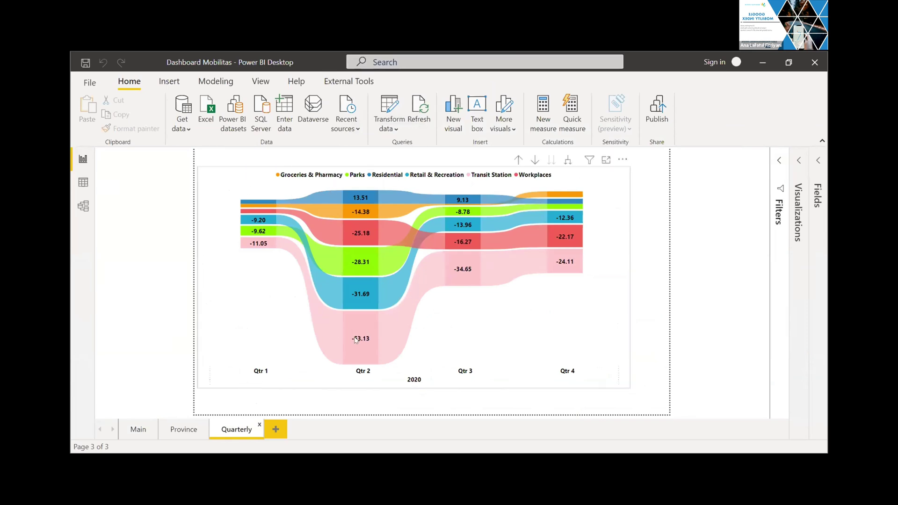
mouse_move(356, 340)
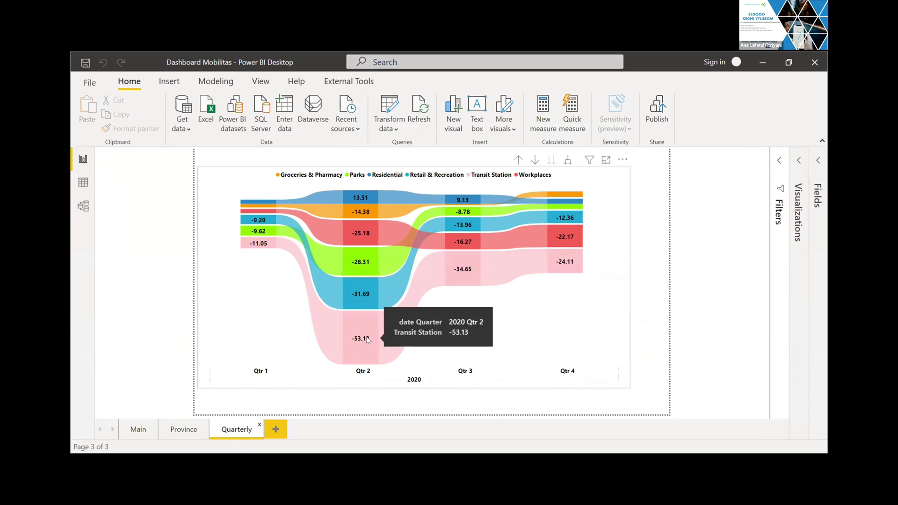